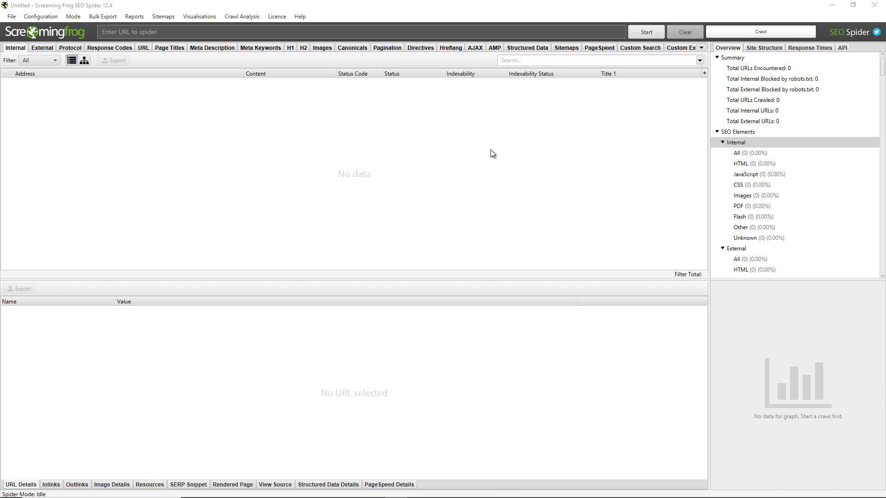
Set the crawl user-agent to the Googlebot preset
{"action": "left_click", "coordinate": [46, 19]}
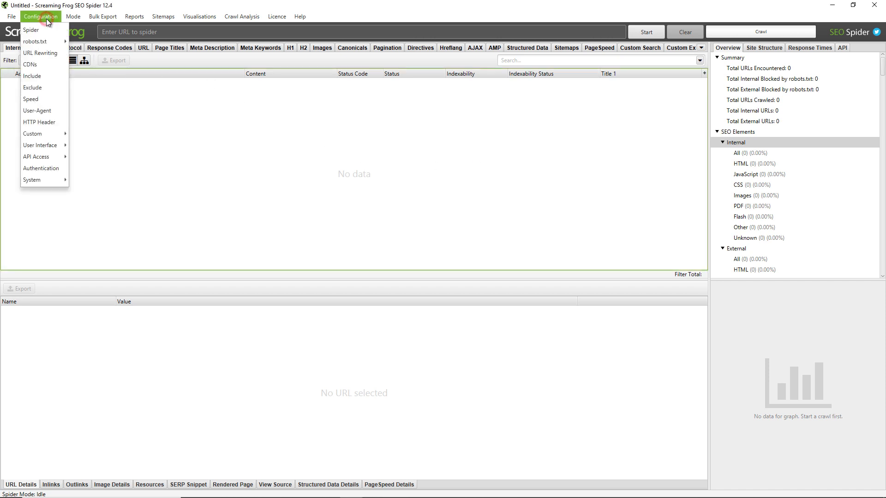
{"action": "left_click", "coordinate": [46, 111]}
{"action": "left_click", "coordinate": [468, 223]}
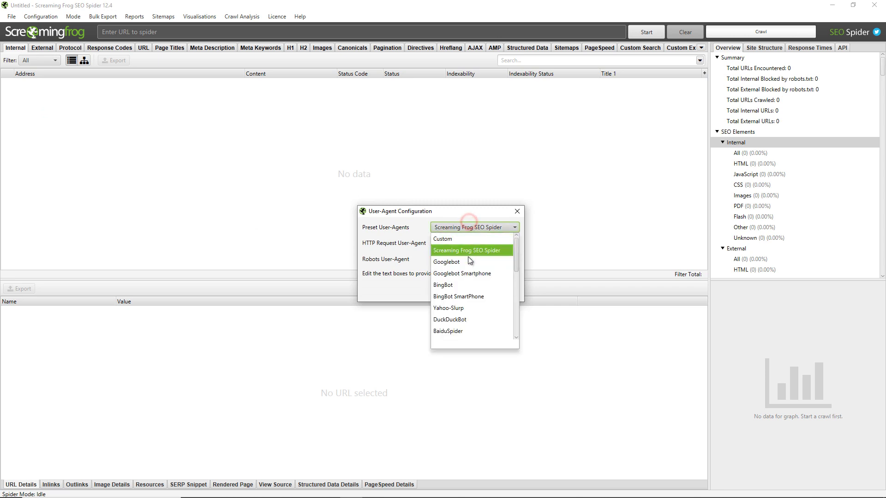
{"action": "left_click", "coordinate": [470, 262]}
{"action": "left_click", "coordinate": [486, 289]}
Enable crawling of hreflang links in the Spider settings
{"action": "left_click", "coordinate": [46, 18]}
{"action": "left_click", "coordinate": [46, 27]}
{"action": "left_click", "coordinate": [506, 248]}
{"action": "left_click", "coordinate": [551, 405]}
Add the exclusion pattern .*word.* to the Exclude list
{"action": "left_click", "coordinate": [35, 17]}
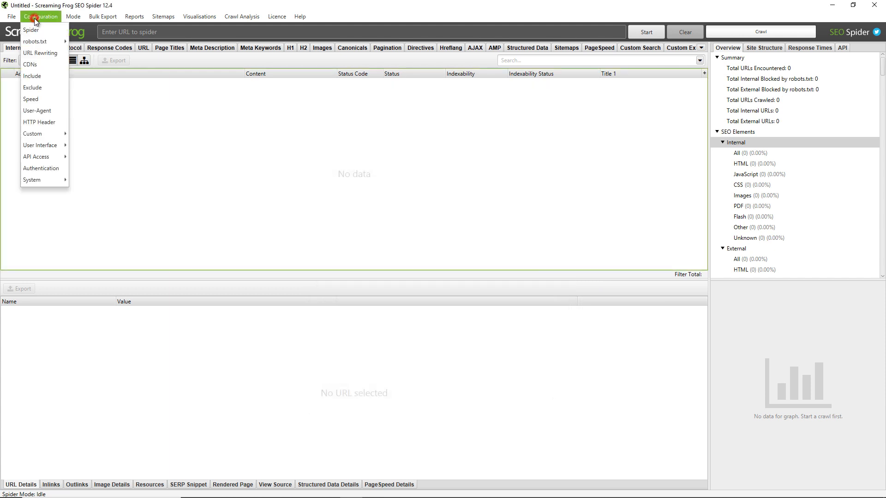
{"action": "left_click", "coordinate": [49, 87]}
{"action": "left_click", "coordinate": [434, 289]}
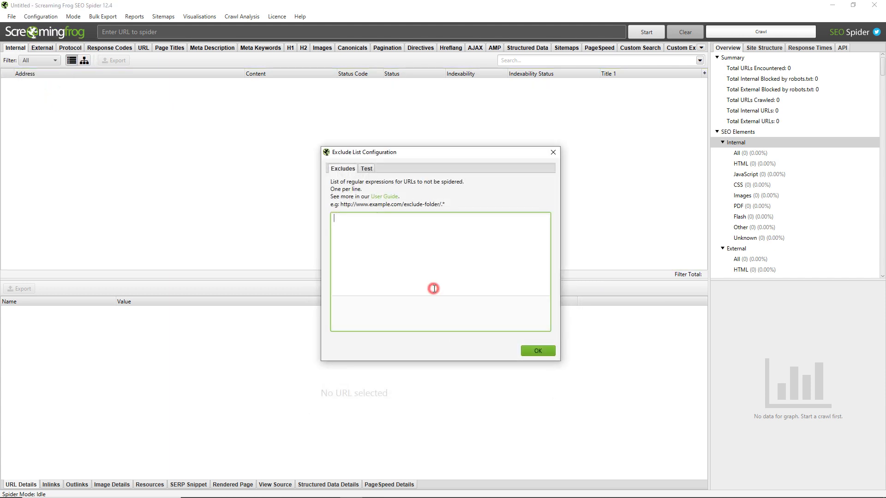
{"action": "type", "text": ".*word.*"}
{"action": "left_click", "coordinate": [537, 352]}
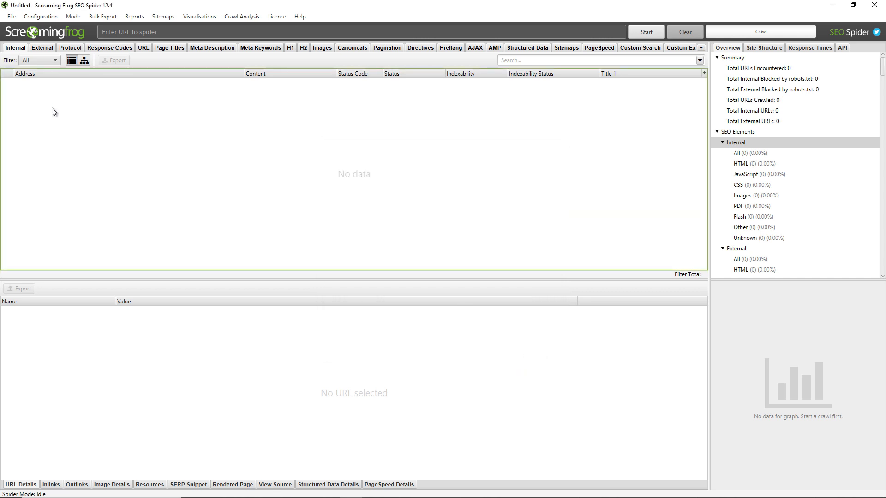
Show the File > Configuration submenu with its profile save, load and clear options
{"action": "left_click", "coordinate": [16, 18]}
{"action": "mouse_move", "coordinate": [34, 128]}
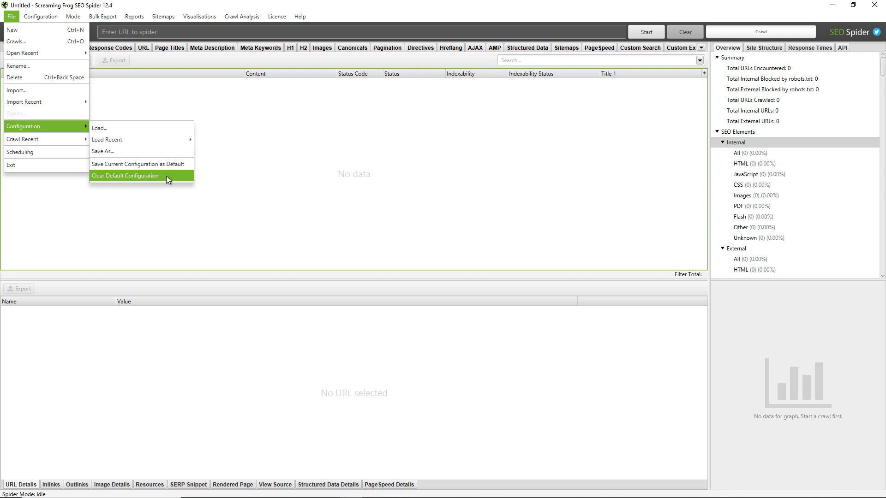
Browse the existing profiles in Desktop > Videos > Crawls > Config Profiles, then cancel Save As
{"action": "left_click", "coordinate": [159, 151]}
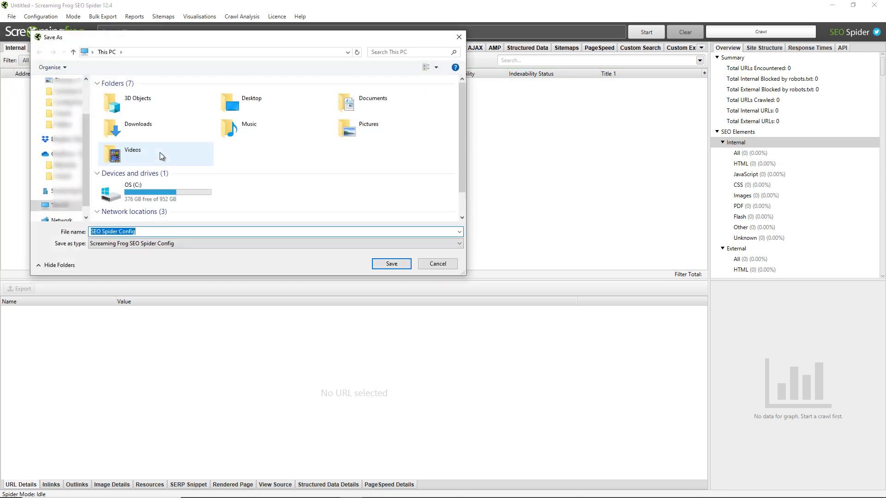
{"action": "left_click", "coordinate": [65, 102]}
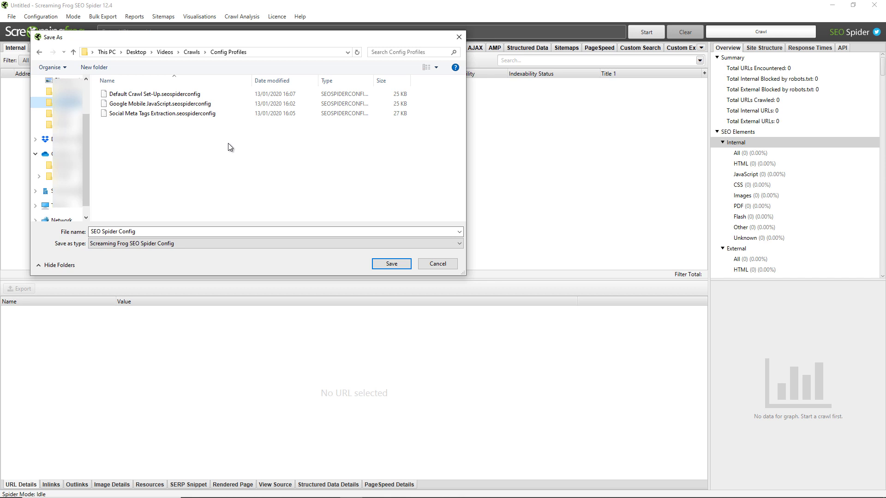
{"action": "left_click", "coordinate": [448, 264]}
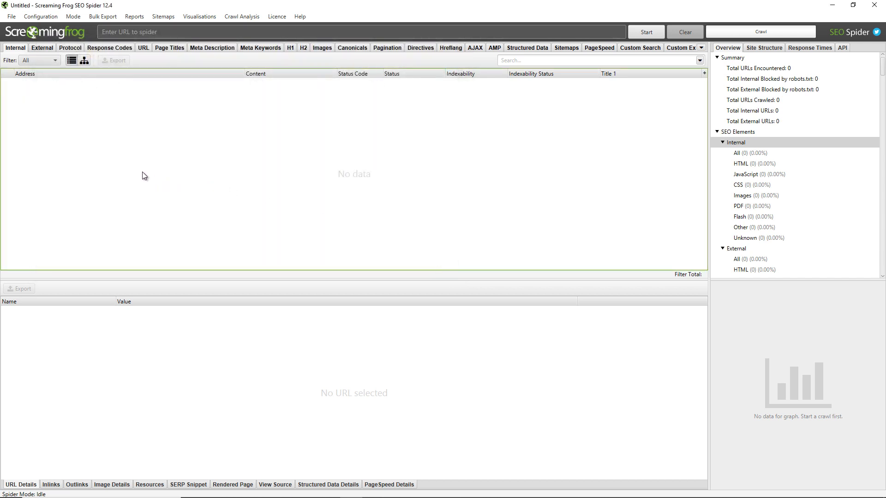
Load Social Meta Tags Extraction.seospiderconfig from File > Configuration > Load Recent
{"action": "left_click", "coordinate": [11, 16]}
{"action": "mouse_move", "coordinate": [45, 128]}
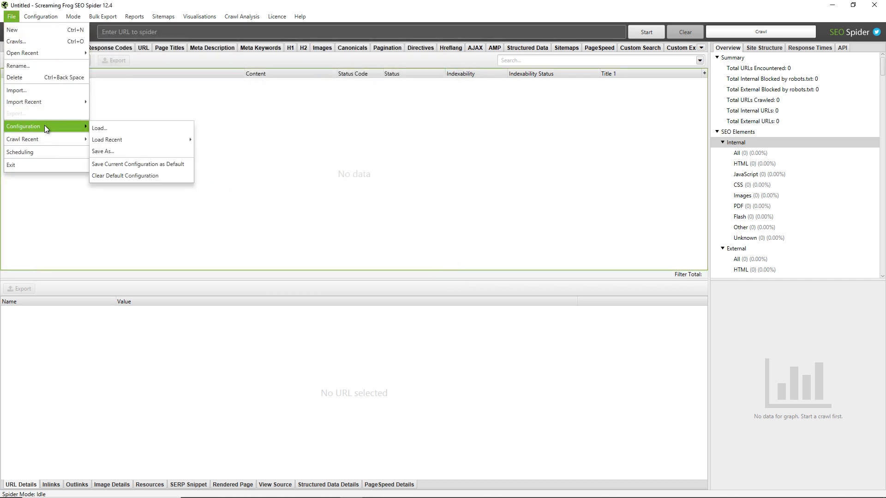
{"action": "mouse_move", "coordinate": [140, 142]}
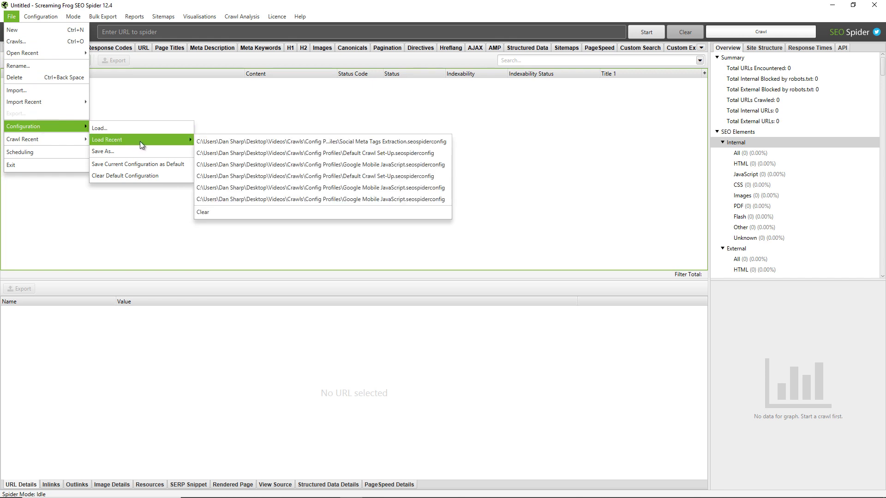
{"action": "left_click", "coordinate": [250, 141]}
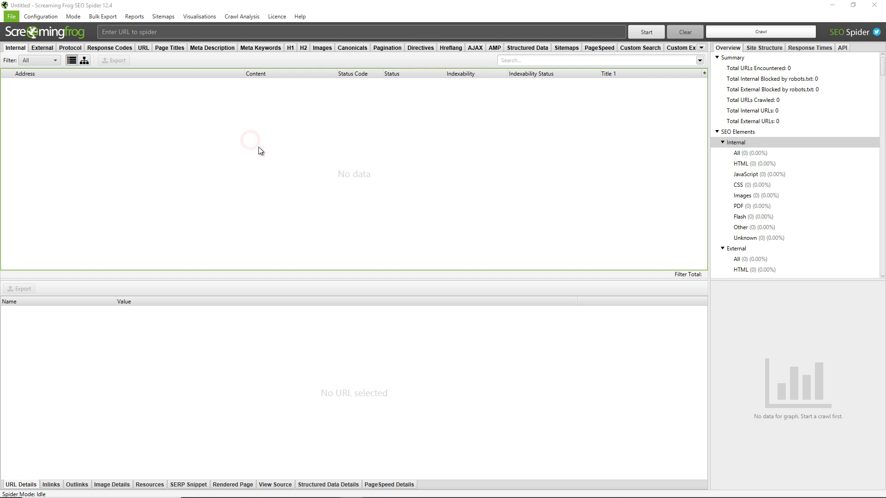
Review the OG and Twitter meta-tag rules under Custom > Extraction, then close it
{"action": "left_click", "coordinate": [479, 272]}
{"action": "left_click", "coordinate": [42, 17]}
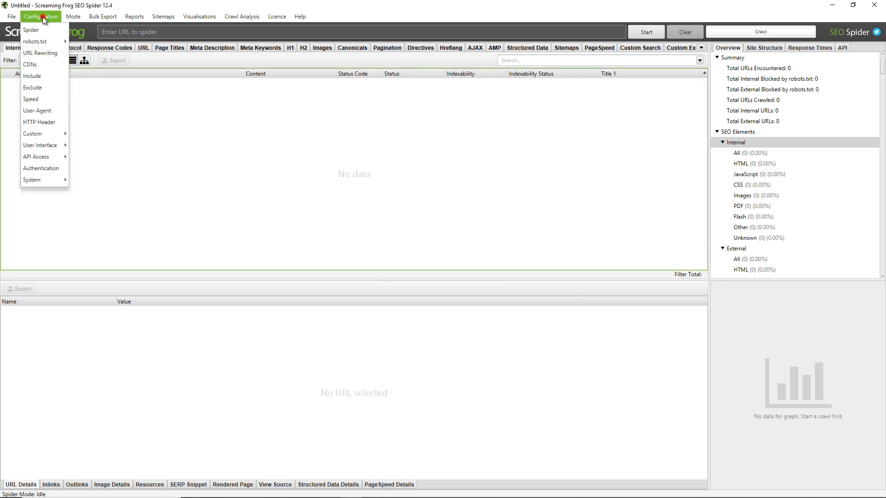
{"action": "left_click", "coordinate": [79, 145]}
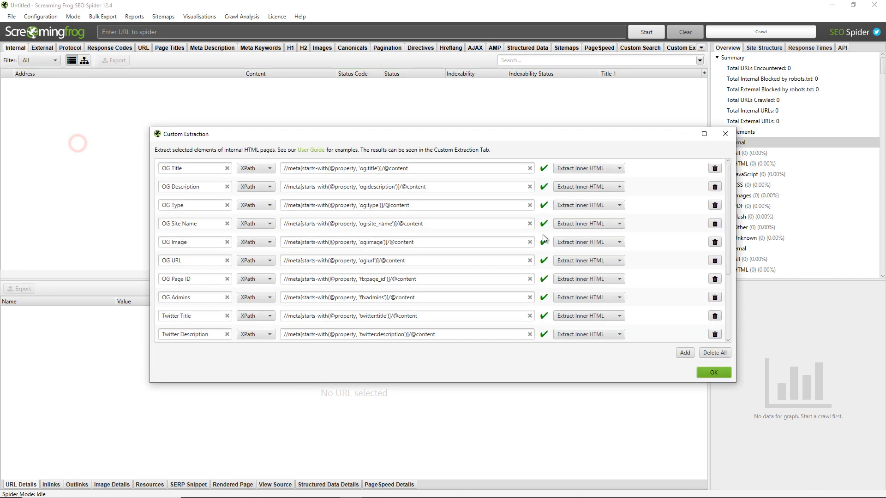
{"action": "scroll", "coordinate": [459, 236], "scroll_direction": "down", "scroll_amount": 3}
{"action": "scroll", "coordinate": [442, 265], "scroll_direction": "up", "scroll_amount": 3}
{"action": "scroll", "coordinate": [395, 251], "scroll_direction": "down", "scroll_amount": 3}
{"action": "scroll", "coordinate": [392, 256], "scroll_direction": "up", "scroll_amount": 3}
{"action": "scroll", "coordinate": [216, 277], "scroll_direction": "down", "scroll_amount": 3}
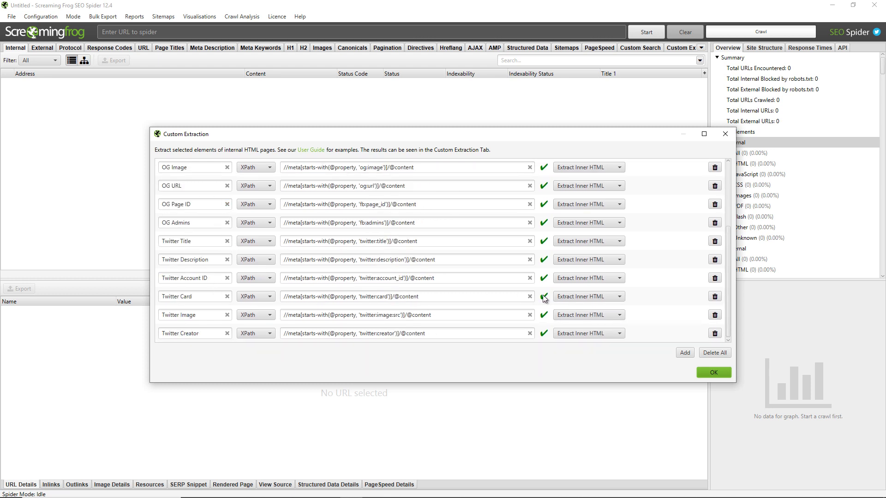
{"action": "left_click", "coordinate": [714, 374]}
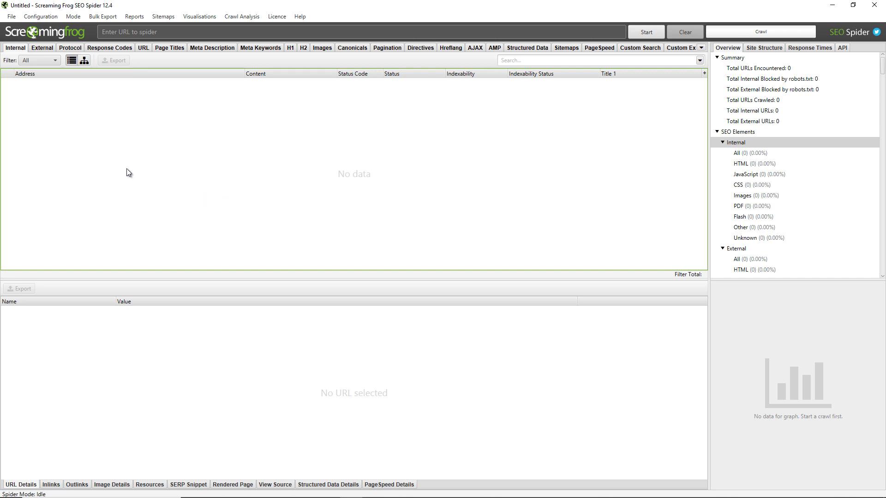
{"action": "left_click", "coordinate": [12, 16]}
{"action": "left_click", "coordinate": [31, 150]}
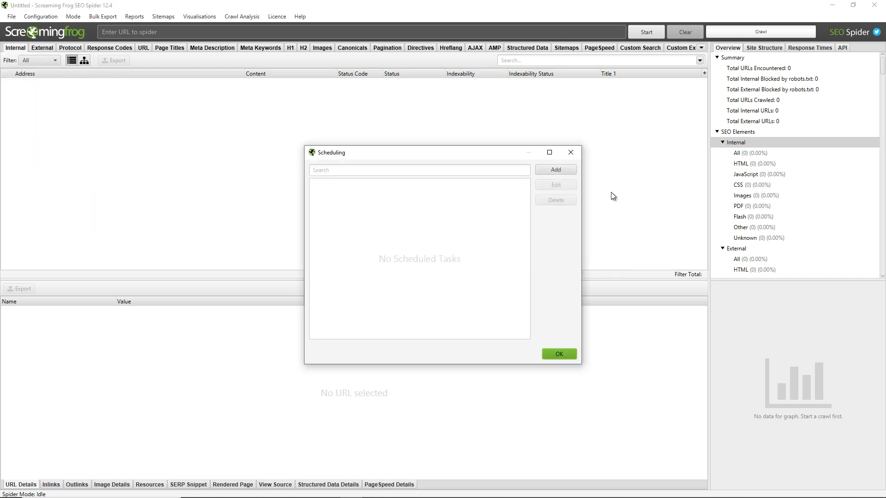
{"action": "left_click", "coordinate": [554, 170]}
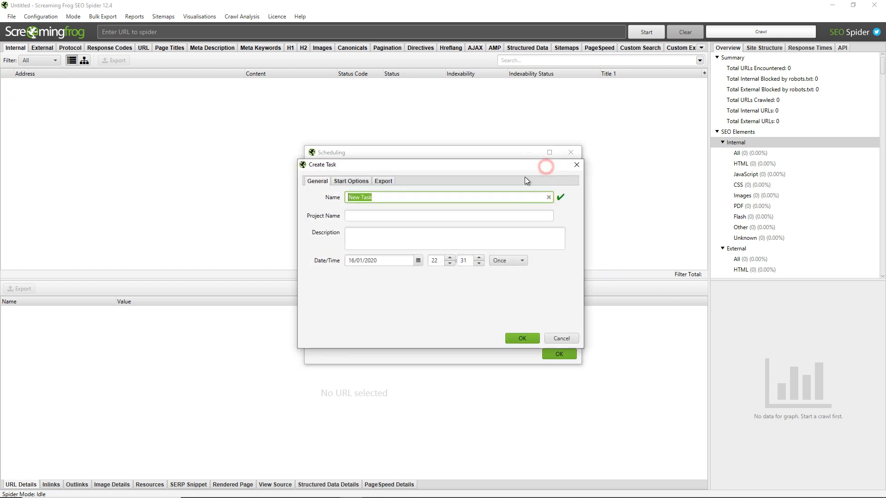
{"action": "left_click", "coordinate": [347, 182]}
{"action": "left_click", "coordinate": [385, 180]}
{"action": "left_click", "coordinate": [358, 180]}
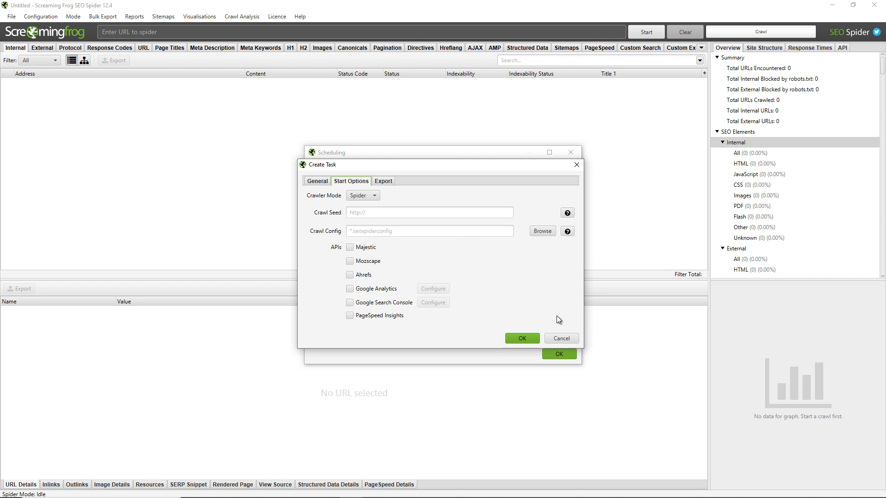
{"action": "left_click", "coordinate": [561, 339]}
{"action": "left_click", "coordinate": [571, 153]}
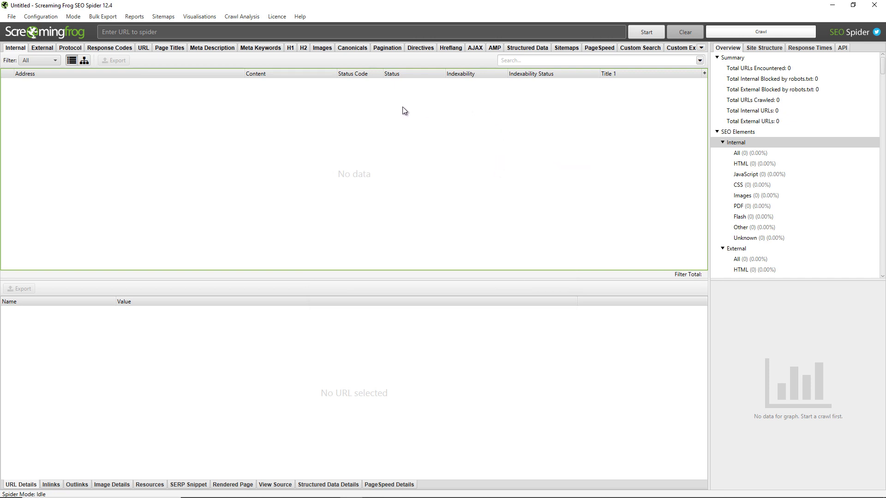
Show the File > Configuration submenu with Clear Default Configuration
{"action": "left_click", "coordinate": [11, 16]}
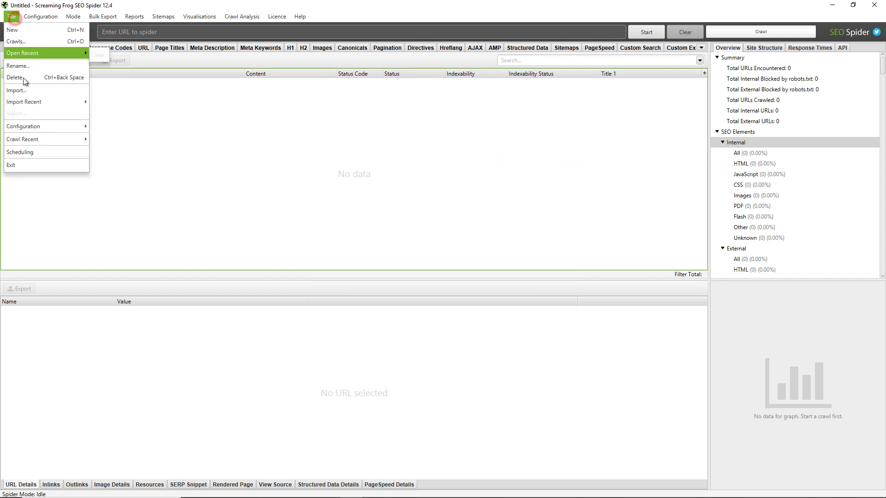
{"action": "left_click", "coordinate": [34, 125]}
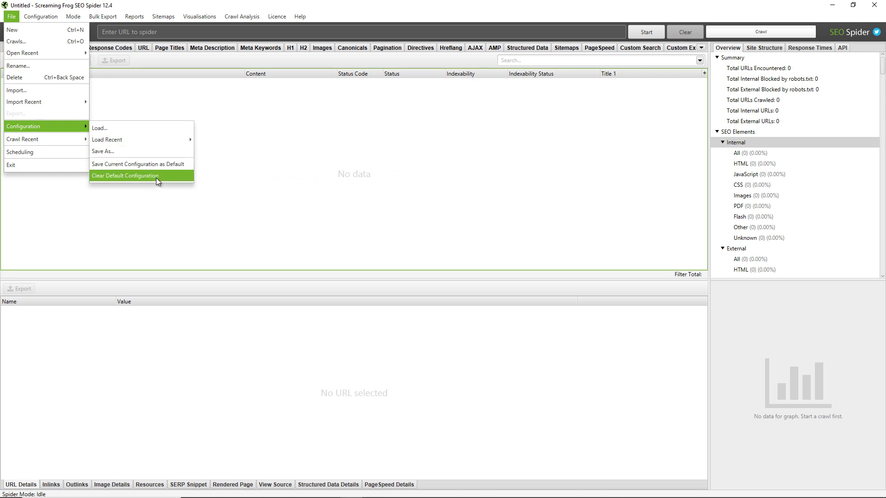